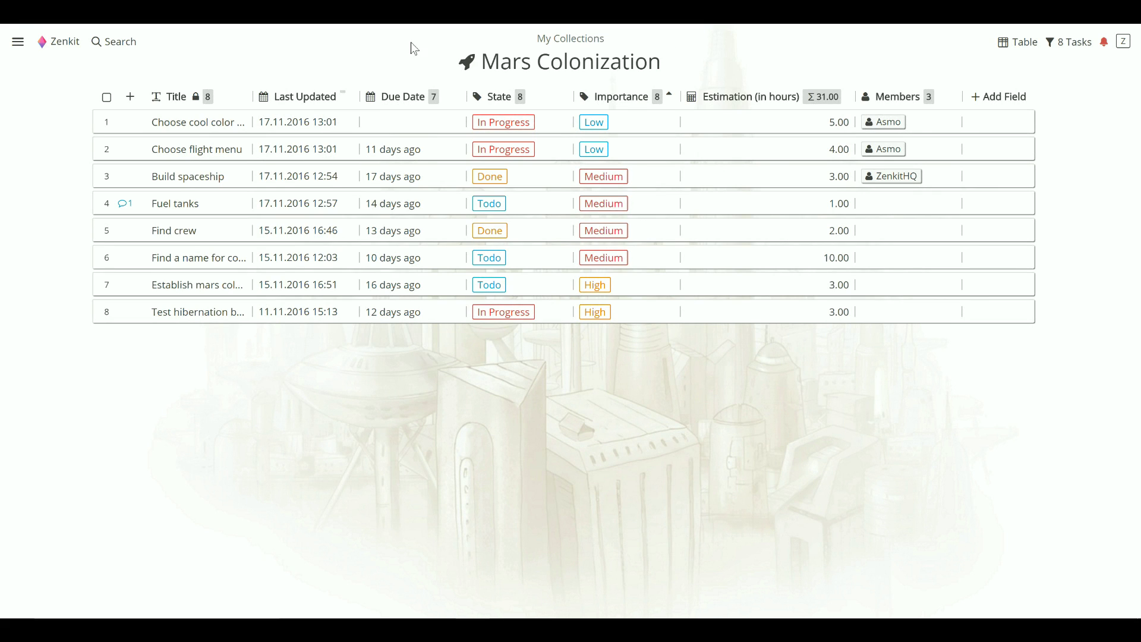
Select the first three tasks in the table: the cool color task, Choose flight menu and Build spaceship.
{"action": "left_click", "coordinate": [108, 123]}
{"action": "left_click", "coordinate": [107, 149]}
{"action": "left_click", "coordinate": [108, 177]}
Switch the collection to the Kanban view and add the Fuel tanks task to the selection.
{"action": "left_click", "coordinate": [1033, 48]}
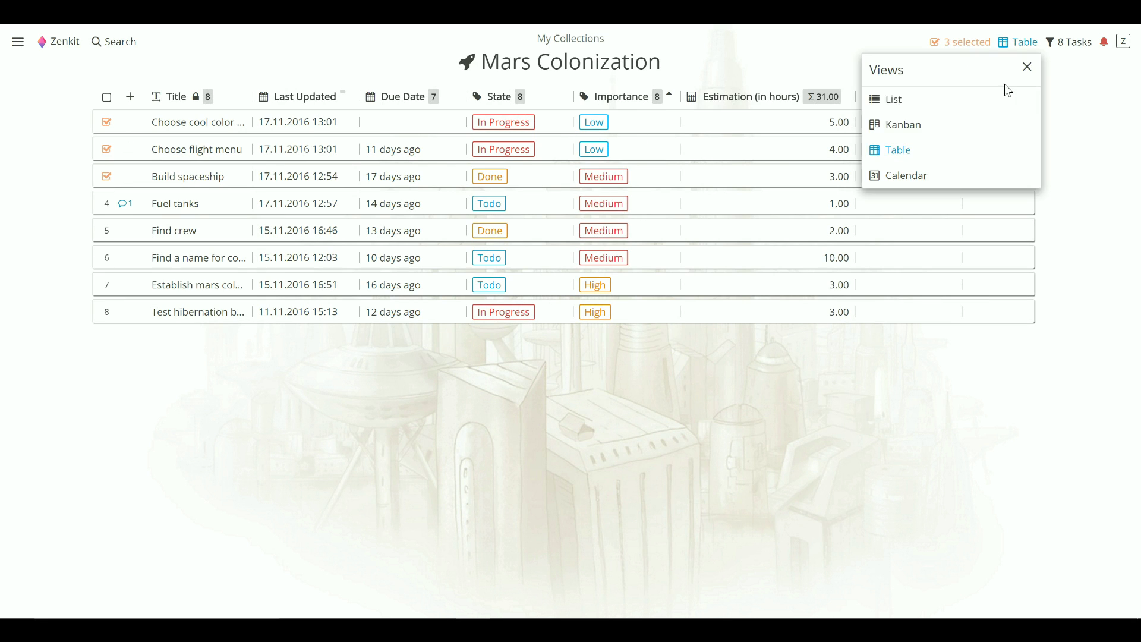
{"action": "left_click", "coordinate": [934, 124]}
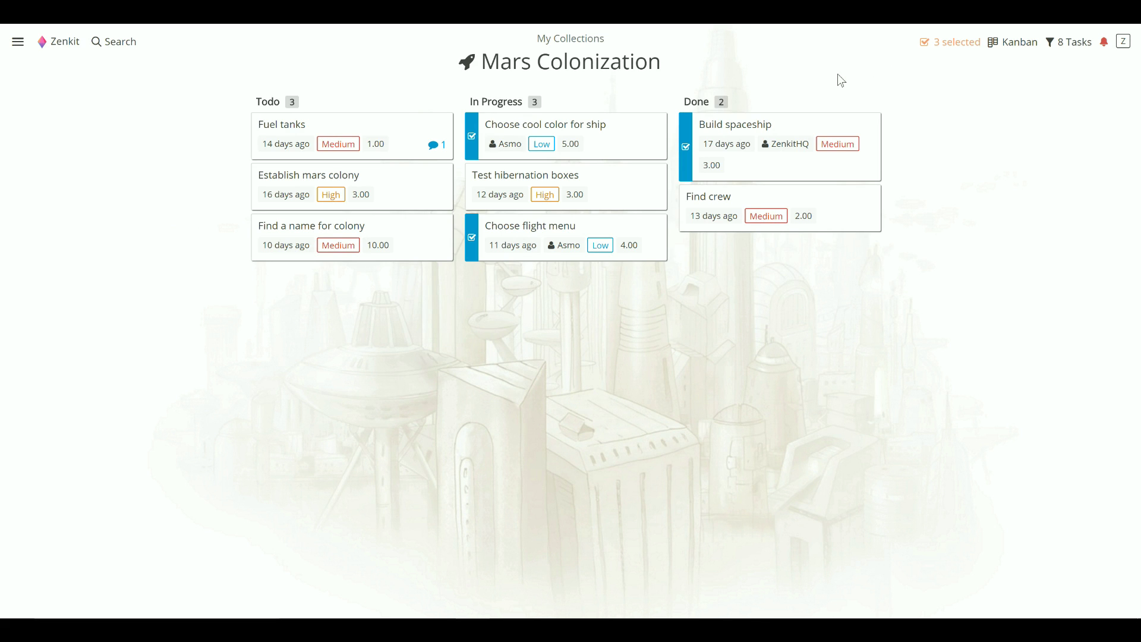
{"action": "left_click", "coordinate": [368, 130]}
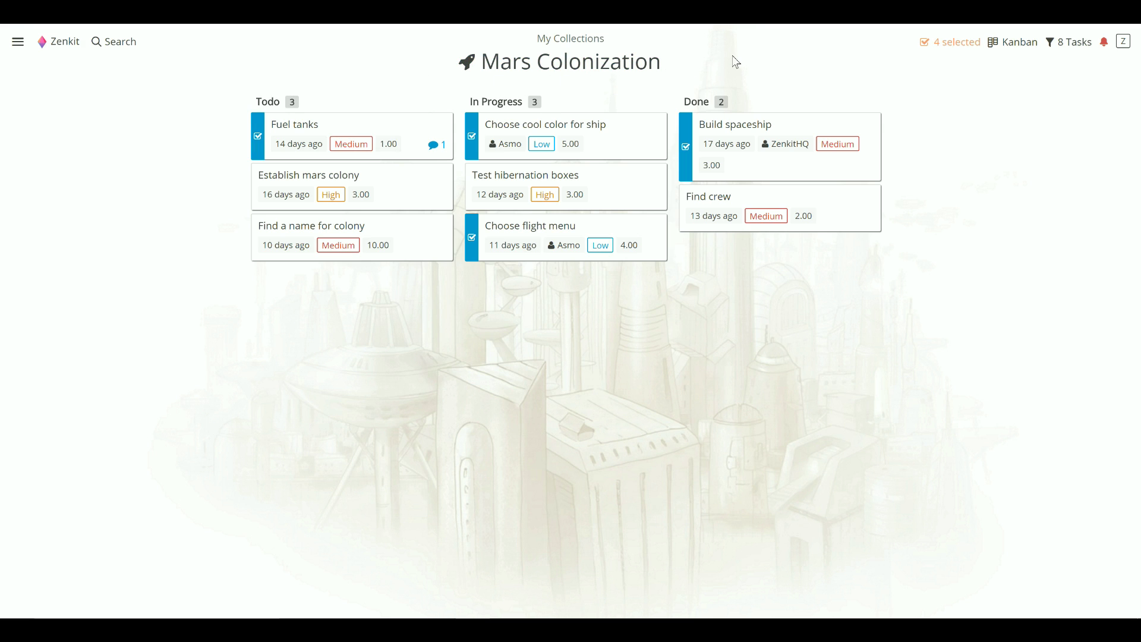
Set the State of the four selected tasks to Todo with a bulk value change.
{"action": "left_click", "coordinate": [955, 50]}
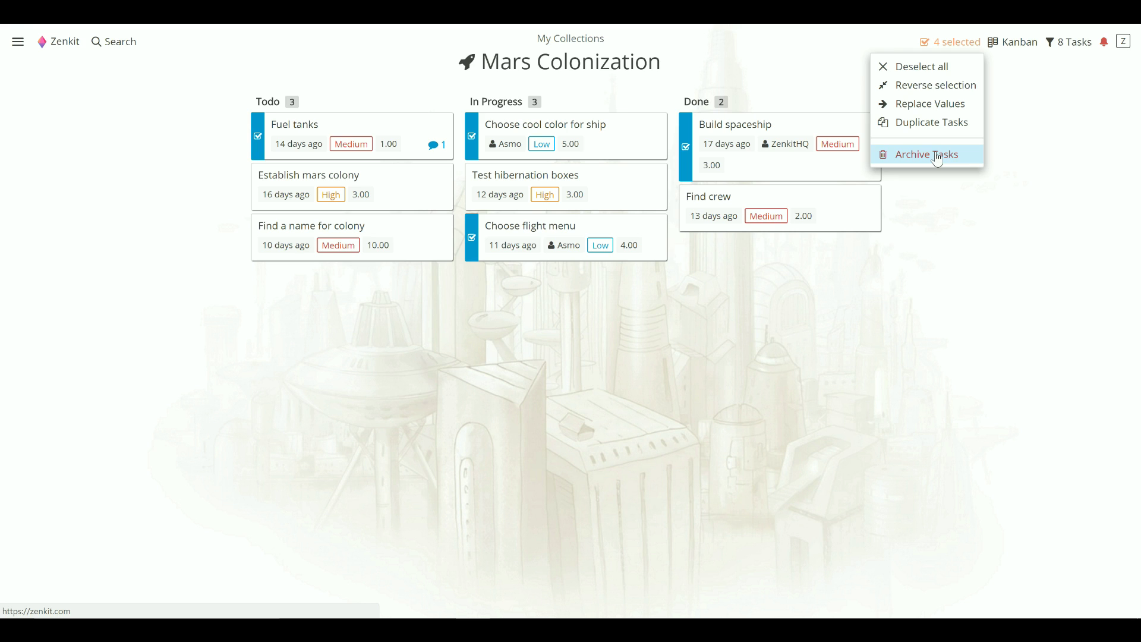
{"action": "left_click", "coordinate": [972, 117]}
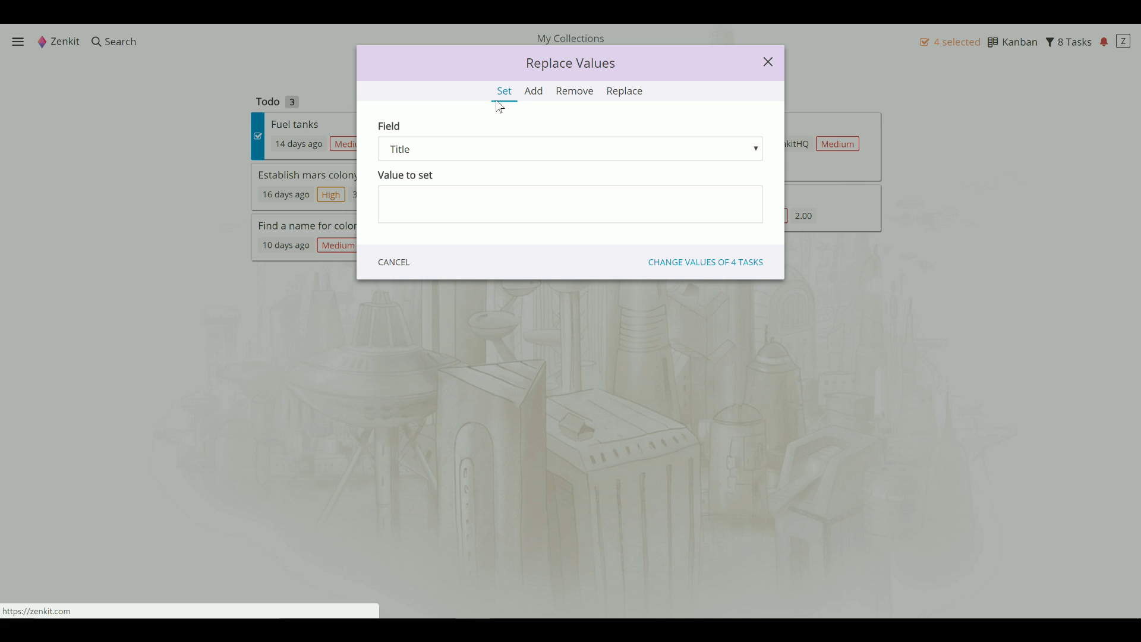
{"action": "left_click", "coordinate": [432, 148]}
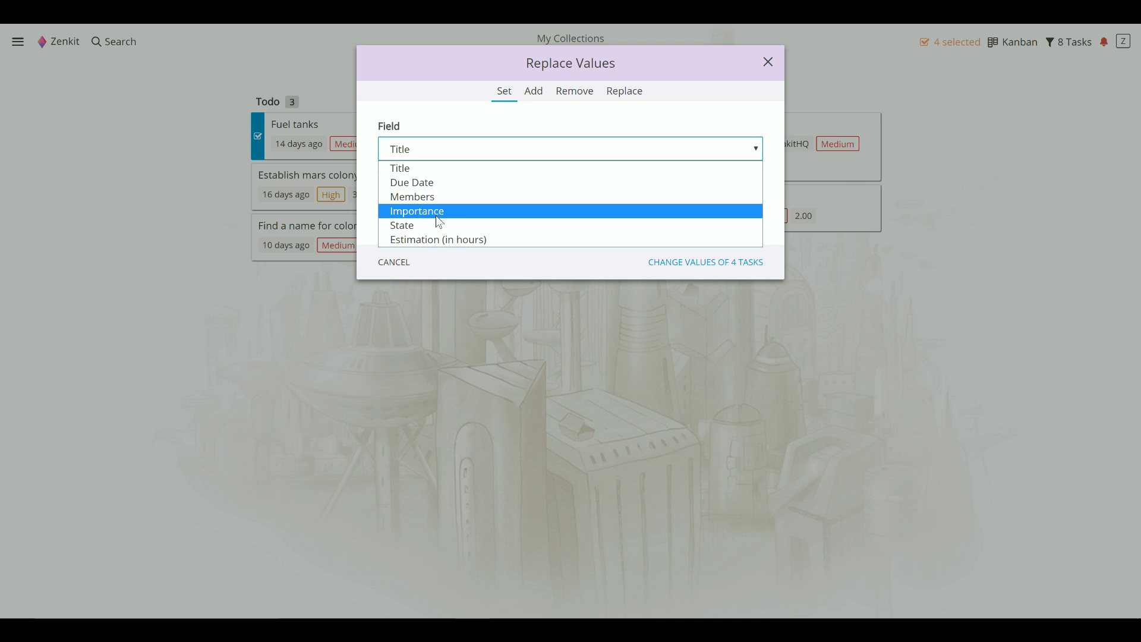
{"action": "left_click", "coordinate": [436, 223]}
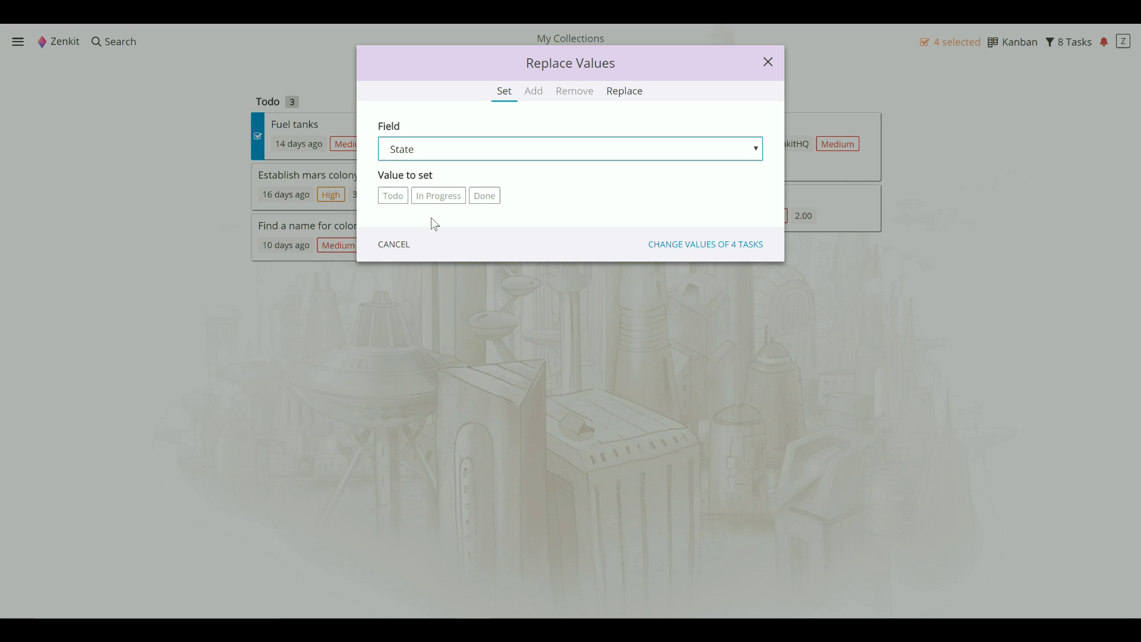
{"action": "left_click", "coordinate": [396, 202]}
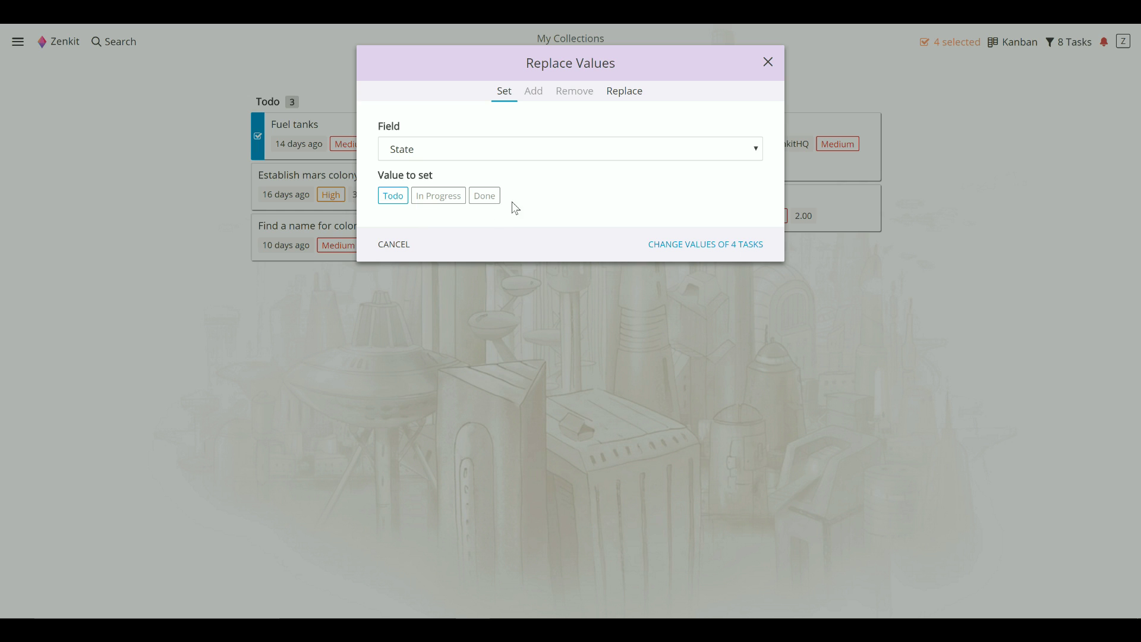
{"action": "left_click", "coordinate": [654, 243]}
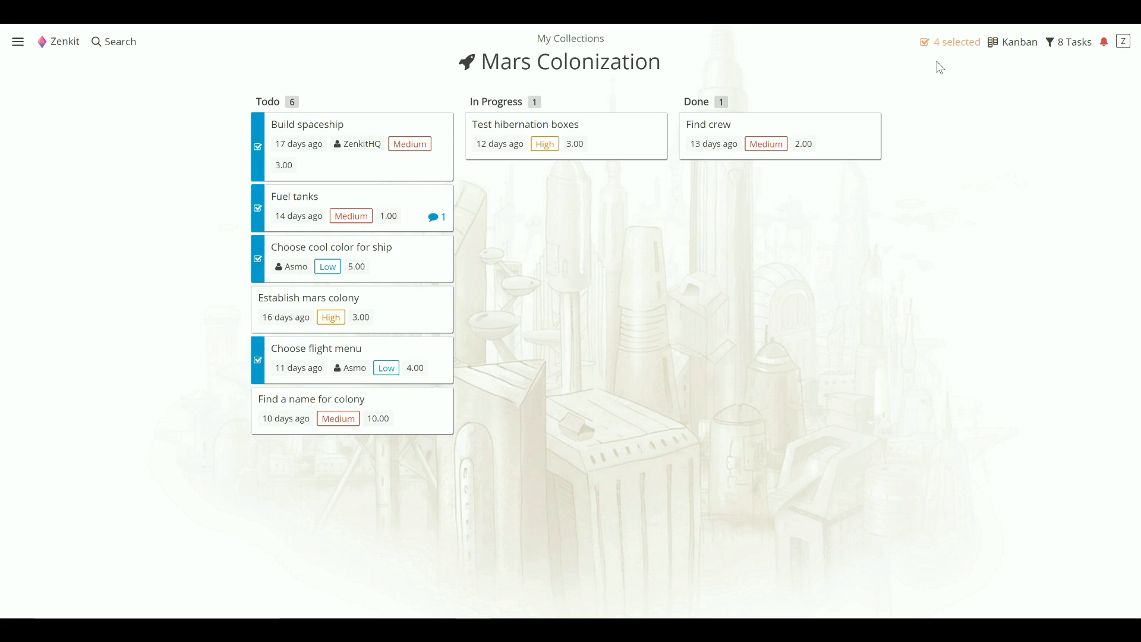
Add 2 to the Estimation (in hours) value of the four selected tasks.
{"action": "left_click", "coordinate": [953, 46]}
{"action": "left_click", "coordinate": [934, 105]}
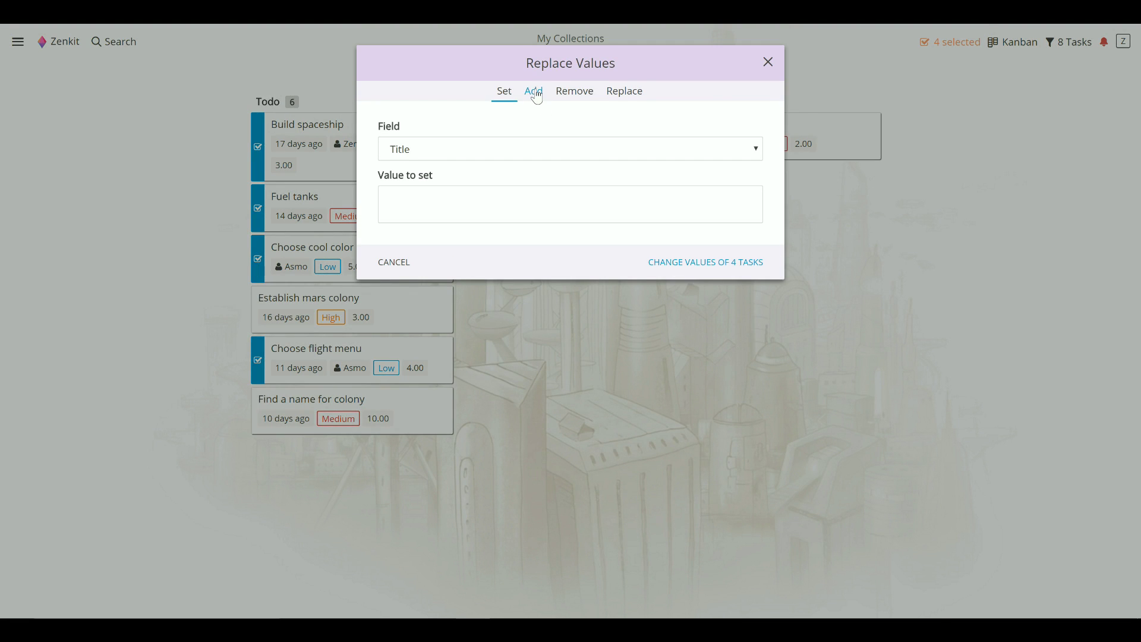
{"action": "left_click", "coordinate": [537, 98]}
{"action": "left_click", "coordinate": [494, 150]}
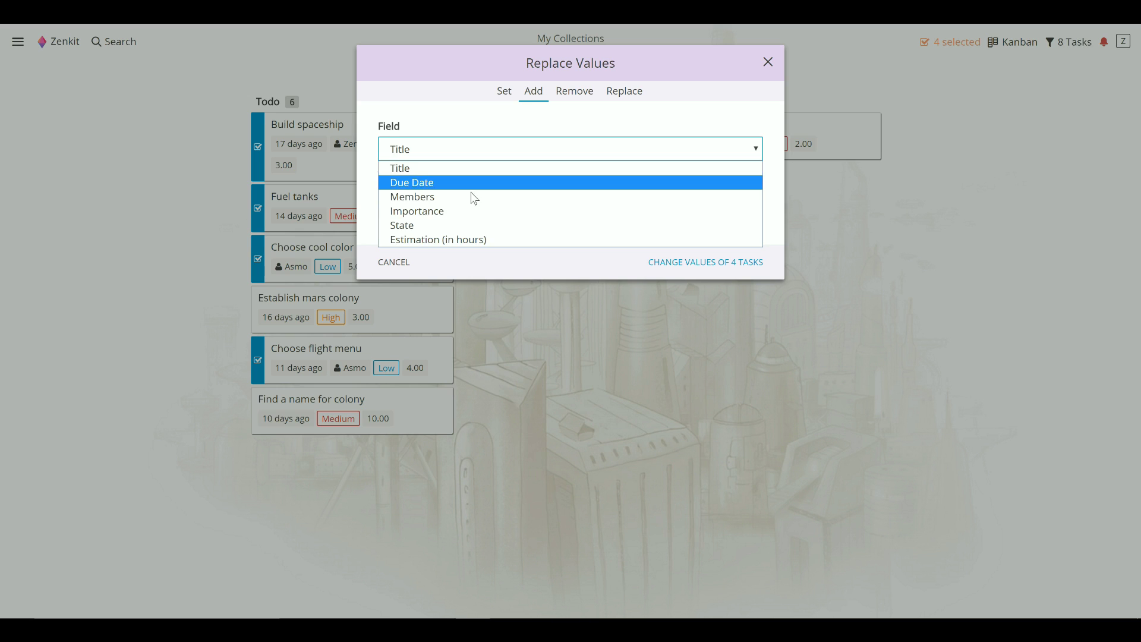
{"action": "left_click", "coordinate": [469, 241]}
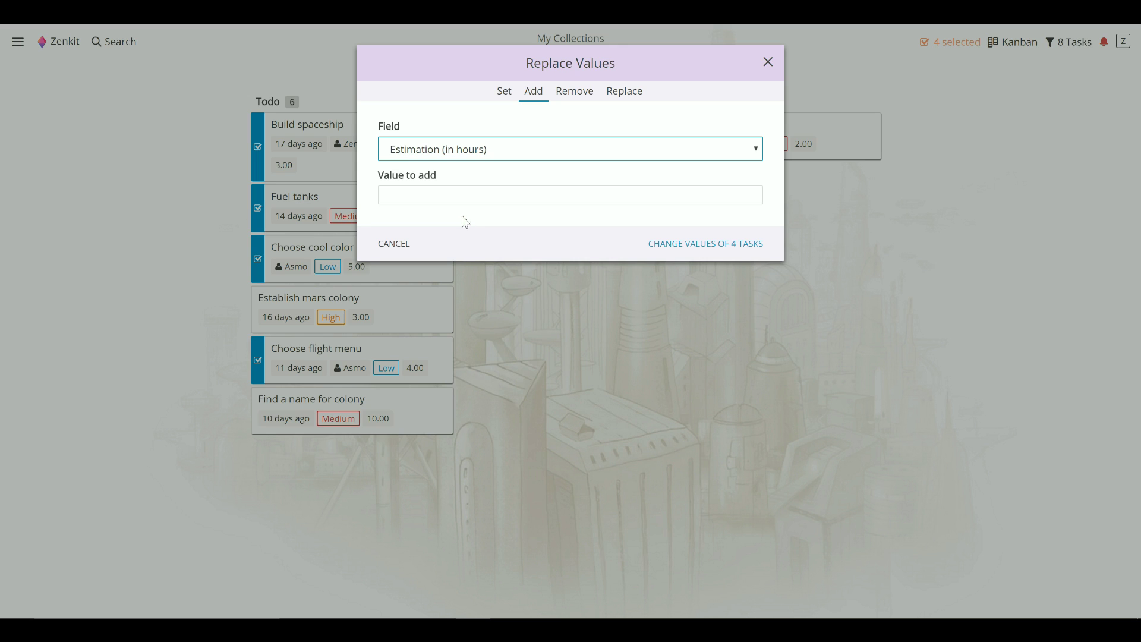
{"action": "key", "text": "Tab"}
{"action": "type", "text": "2"}
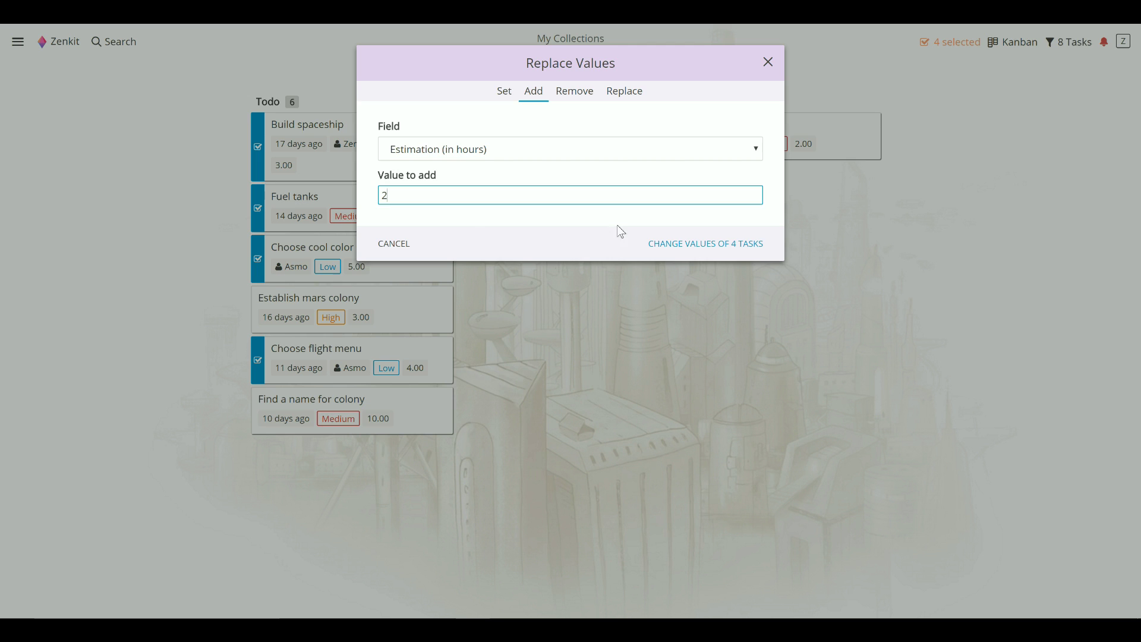
{"action": "left_click", "coordinate": [682, 244]}
Remove the text "space" from the titles of the four selected tasks.
{"action": "left_click", "coordinate": [949, 43]}
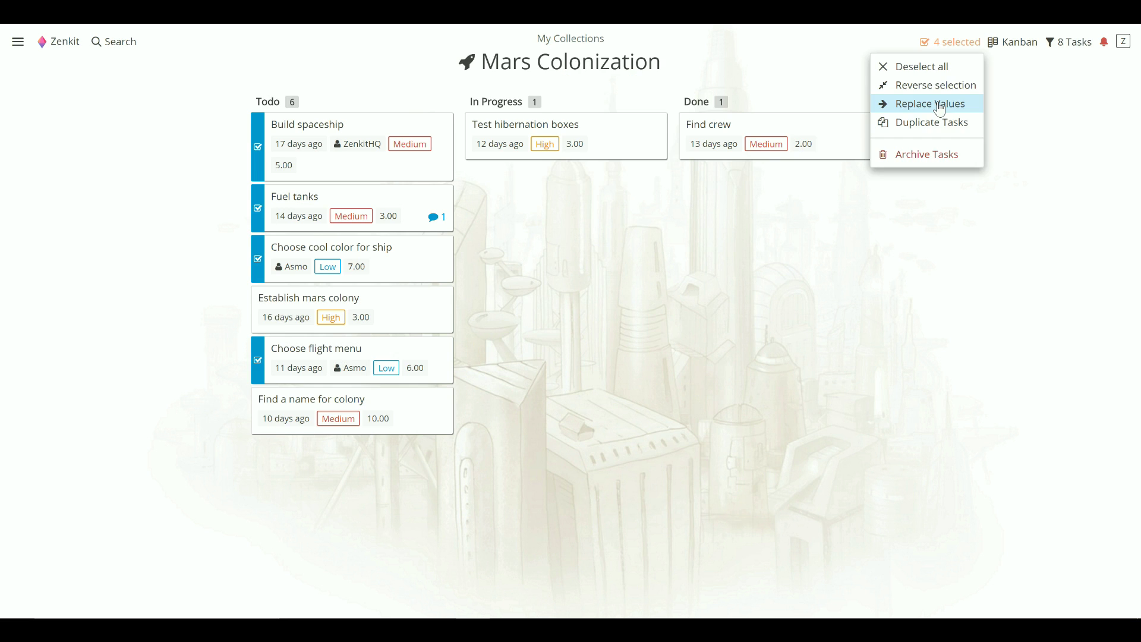
{"action": "left_click", "coordinate": [941, 105]}
{"action": "left_click", "coordinate": [574, 91]}
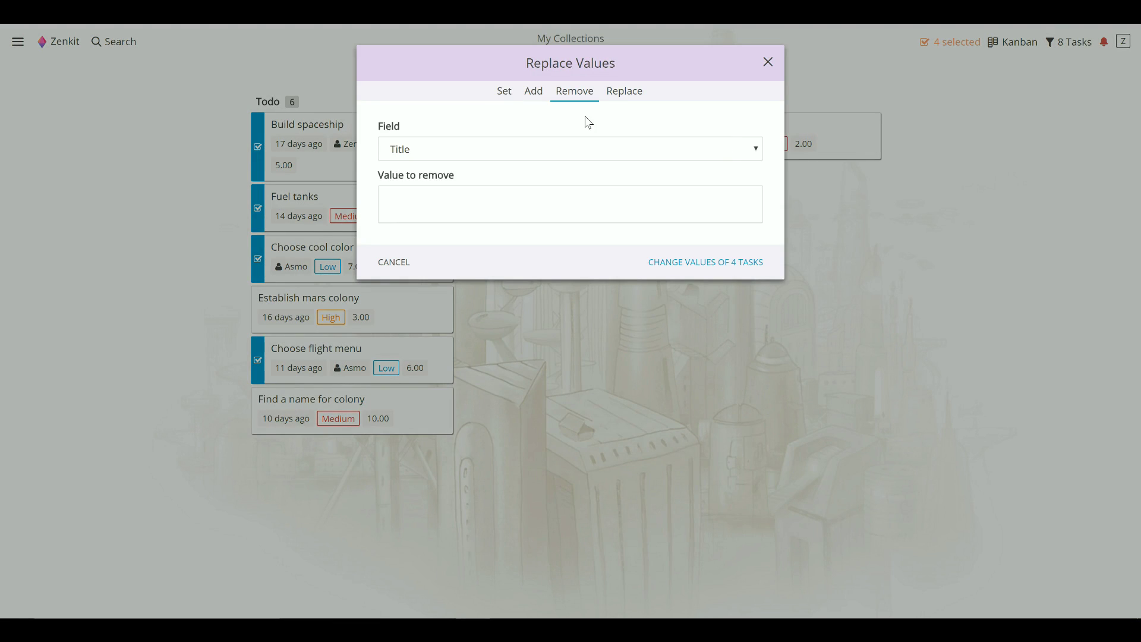
{"action": "left_click", "coordinate": [504, 91]}
{"action": "left_click", "coordinate": [575, 91]}
{"action": "left_click", "coordinate": [459, 193]}
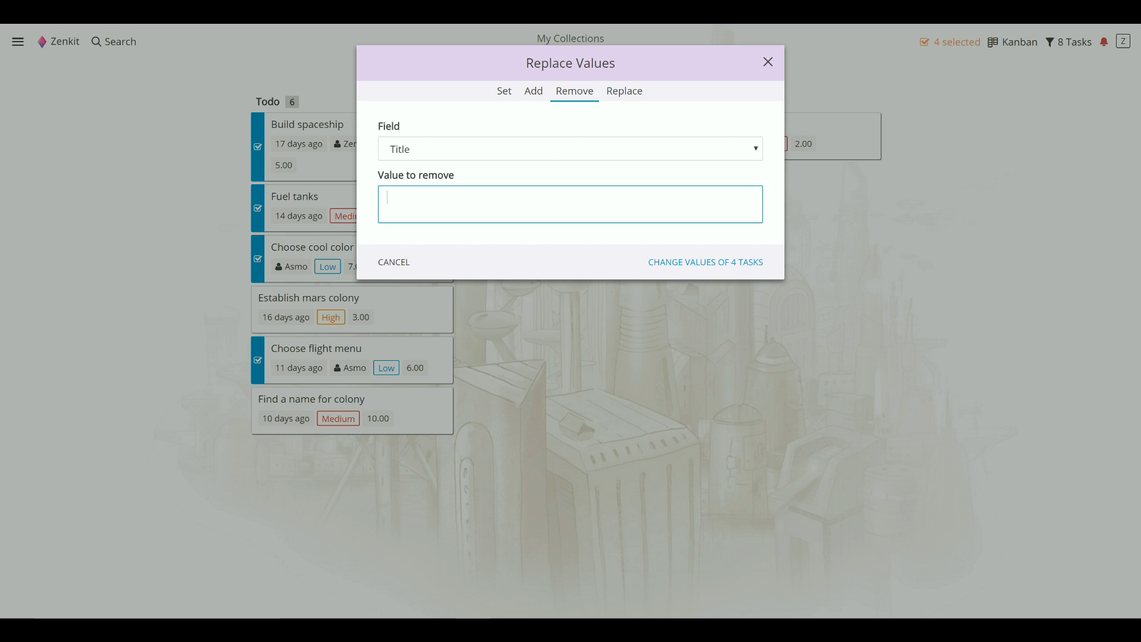
{"action": "type", "text": "Space"}
{"action": "left_click", "coordinate": [656, 263]}
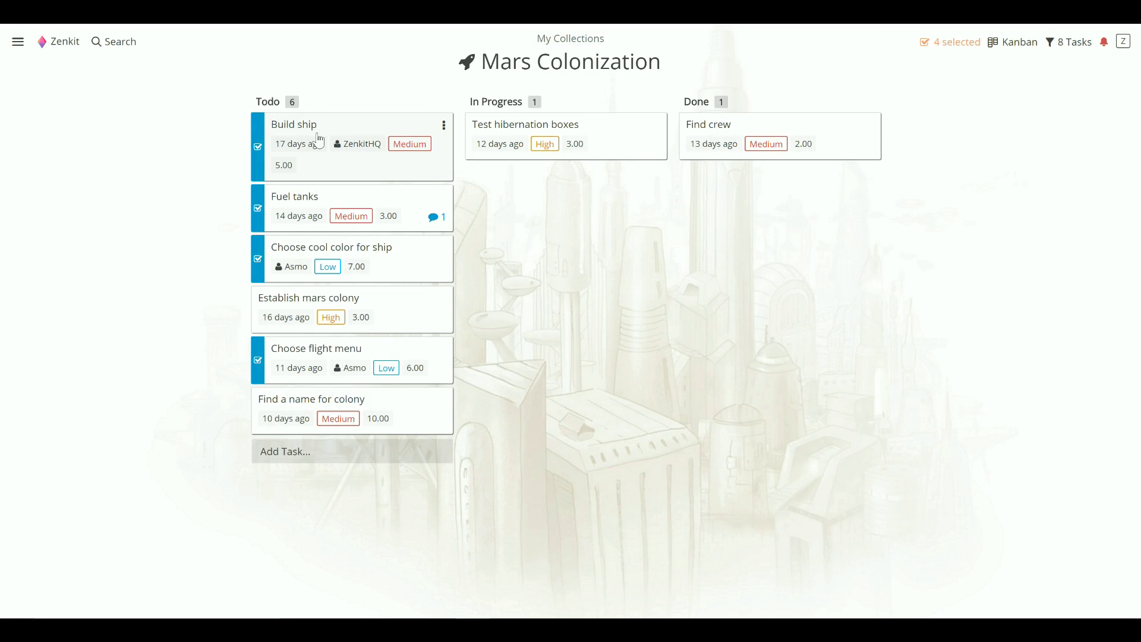
In the four selected tasks, replace the member assigned to Choose cool color for ship and Choose flight menu with ZenkitHQ.
{"action": "left_click", "coordinate": [956, 46]}
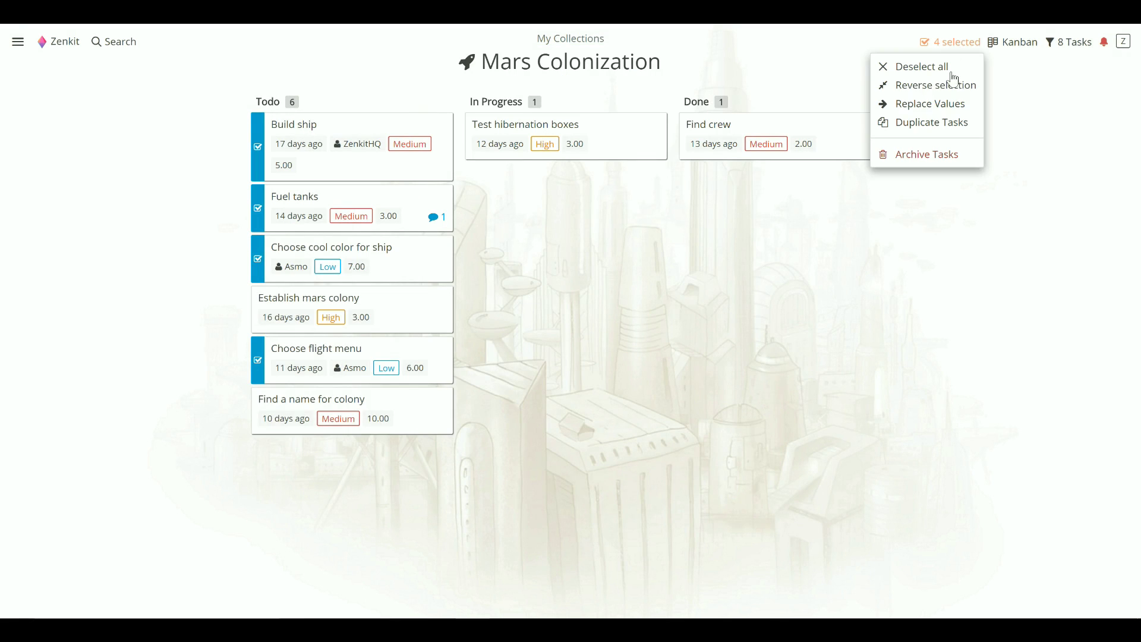
{"action": "left_click", "coordinate": [918, 102]}
{"action": "left_click", "coordinate": [633, 102]}
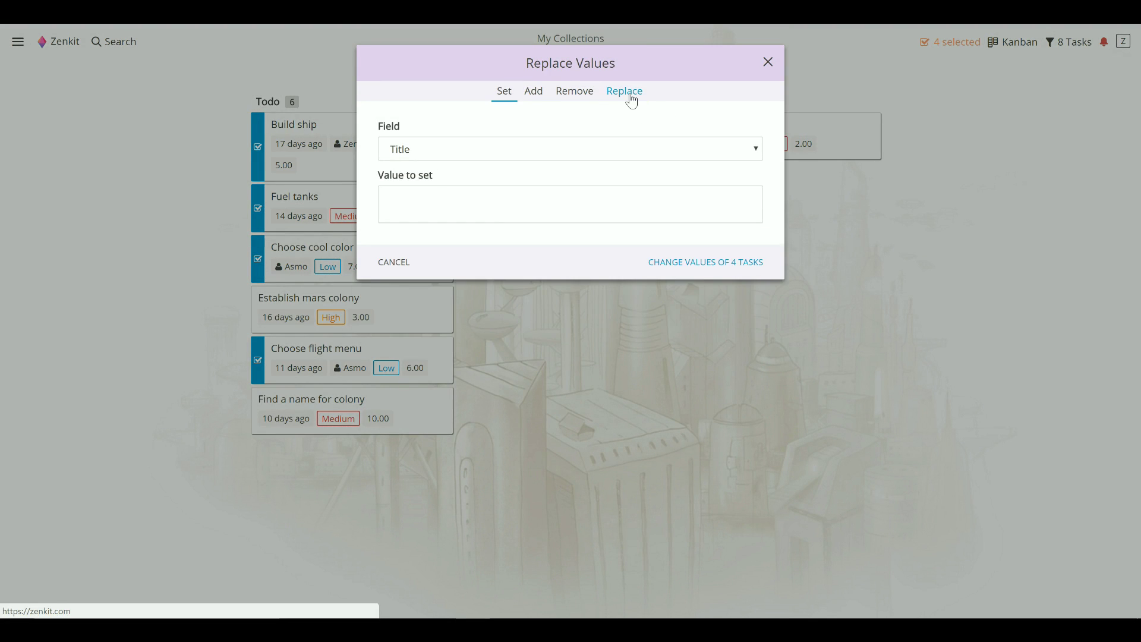
{"action": "left_click", "coordinate": [631, 100]}
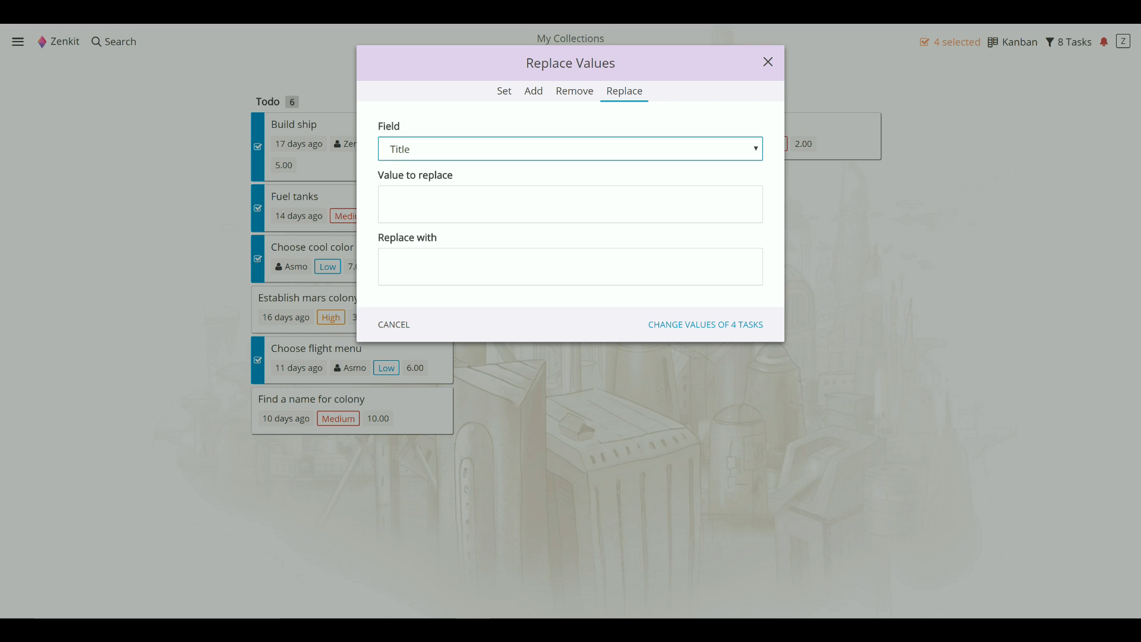
{"action": "left_click", "coordinate": [525, 153]}
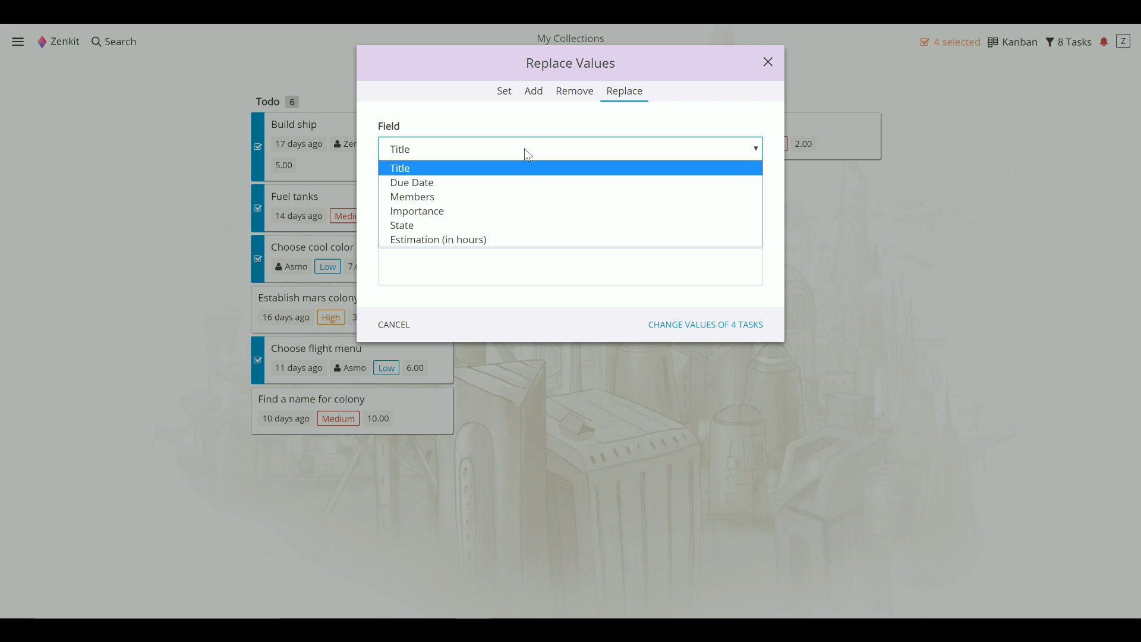
{"action": "left_click", "coordinate": [526, 198]}
{"action": "left_click", "coordinate": [522, 197]}
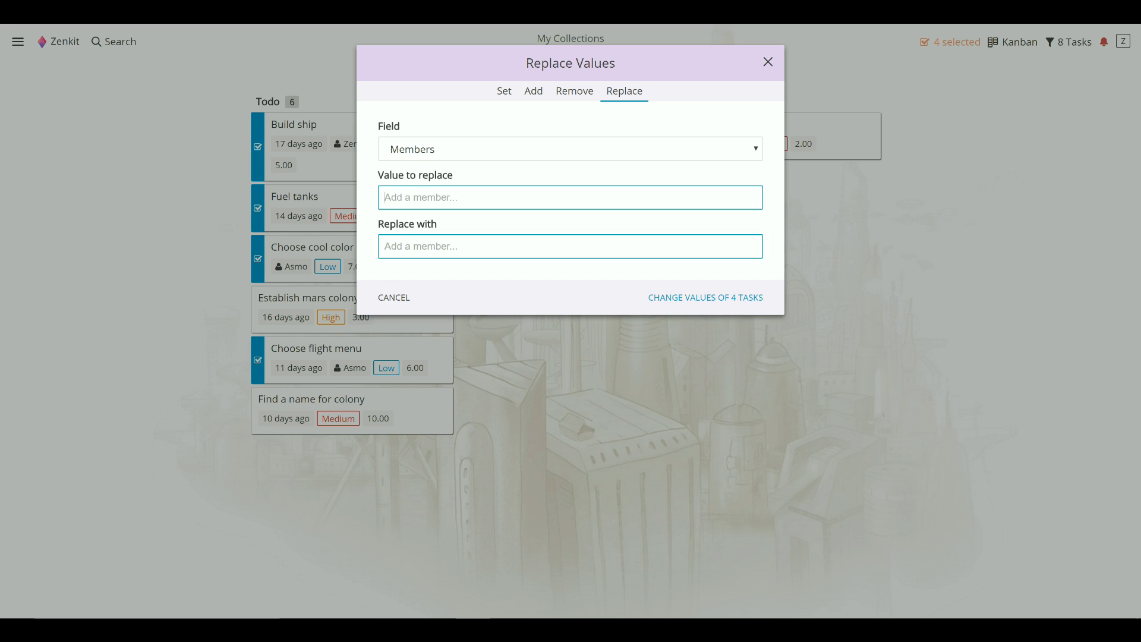
{"action": "type", "text": "Asmo"}
{"action": "left_click", "coordinate": [518, 232]}
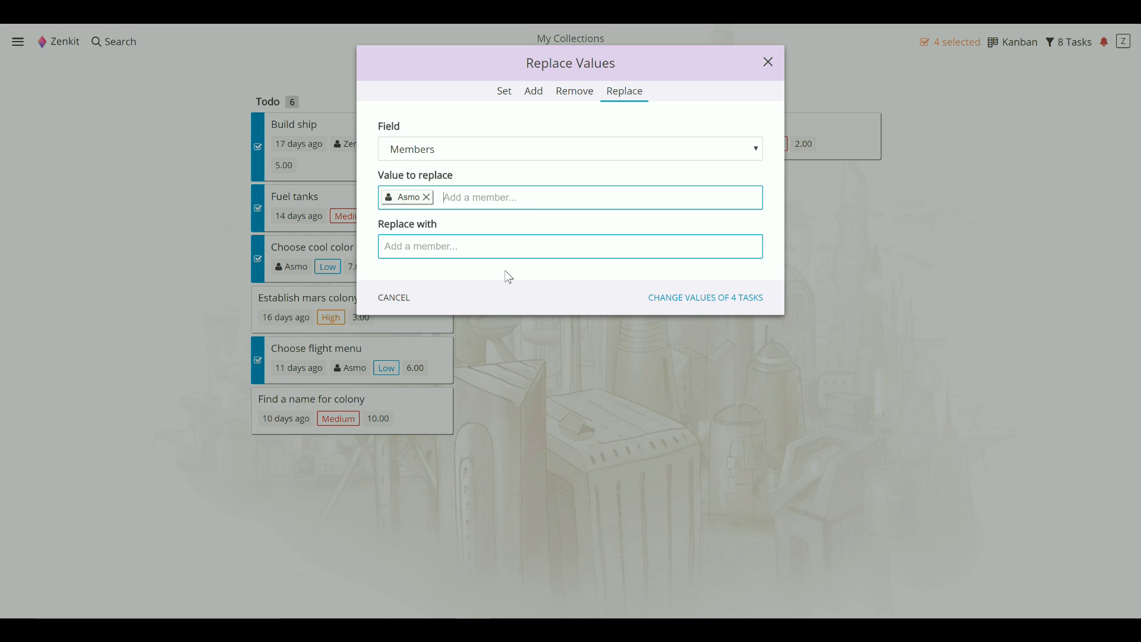
{"action": "type", "text": "Zenk"}
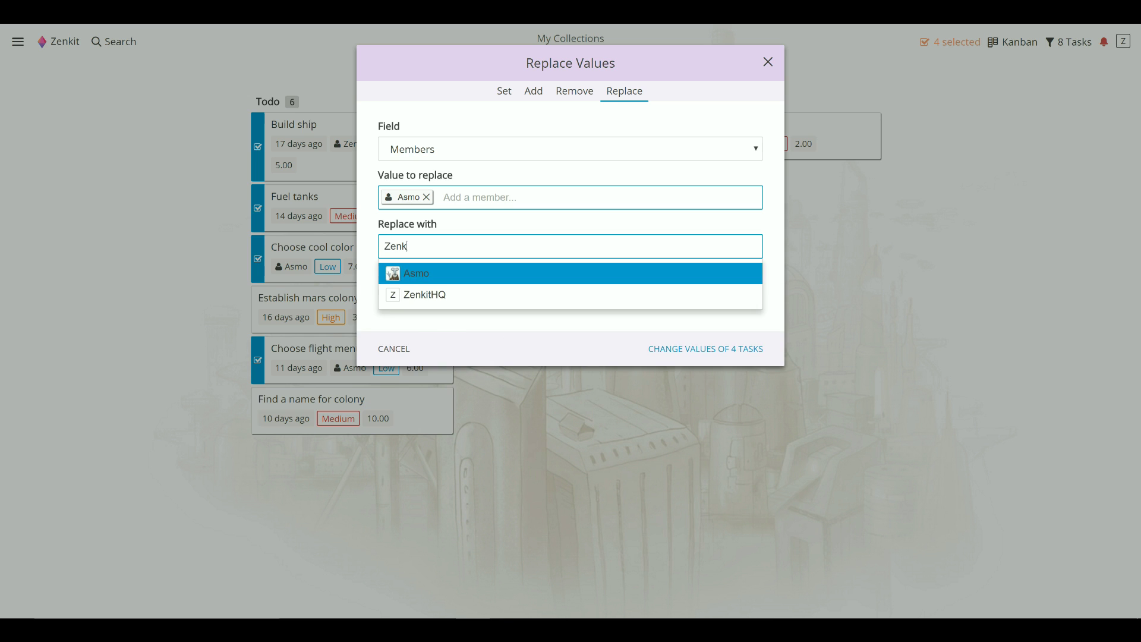
{"action": "left_click", "coordinate": [450, 295]}
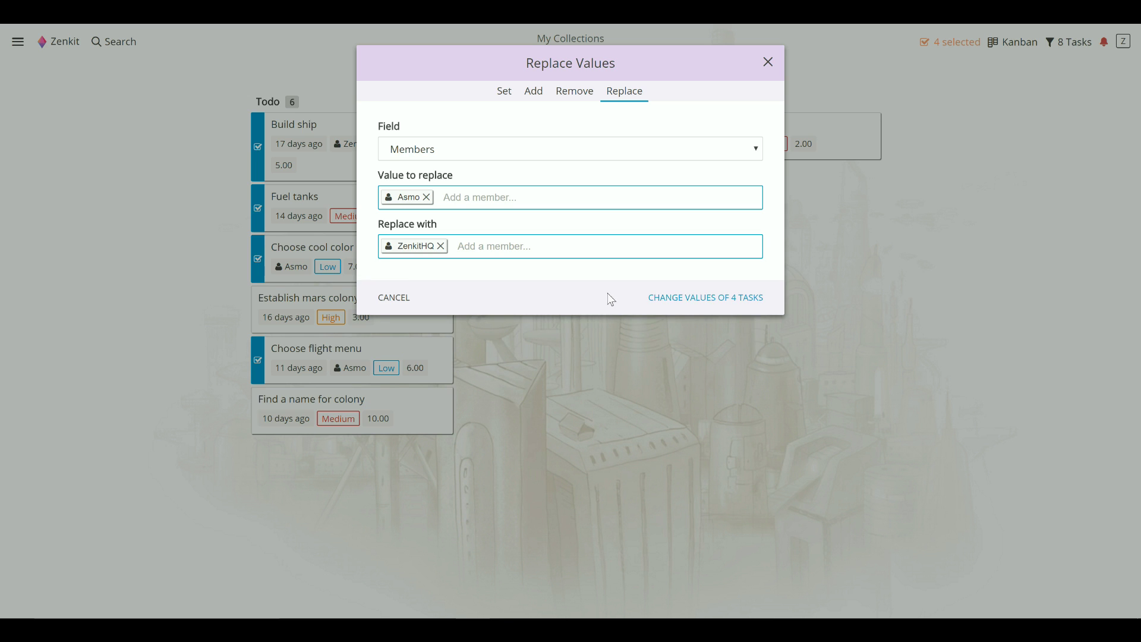
{"action": "left_click", "coordinate": [696, 300]}
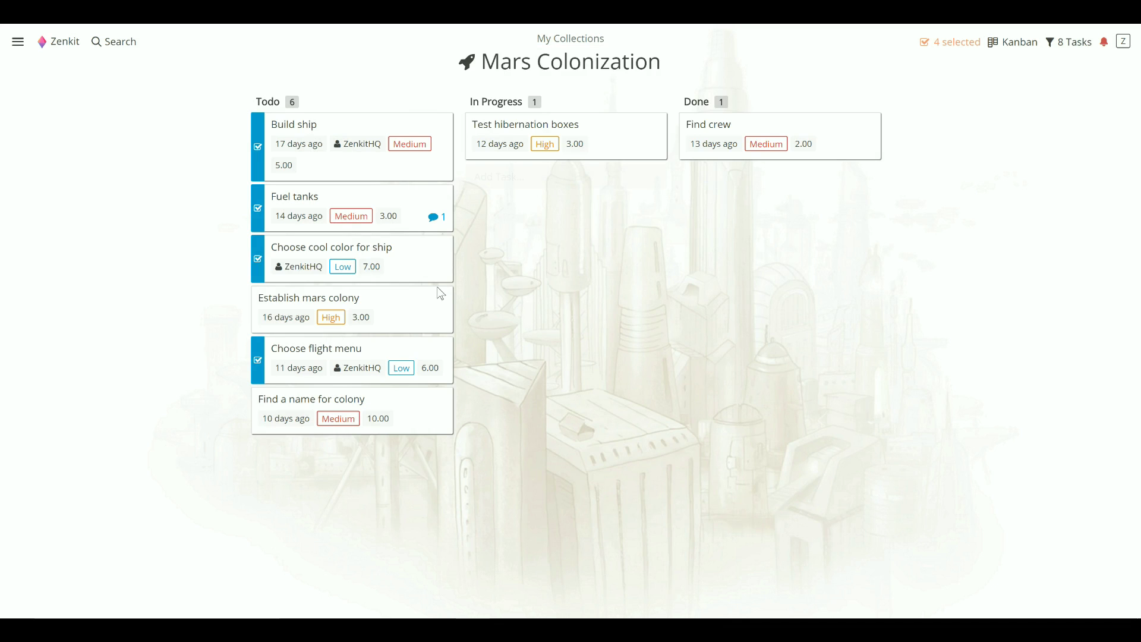